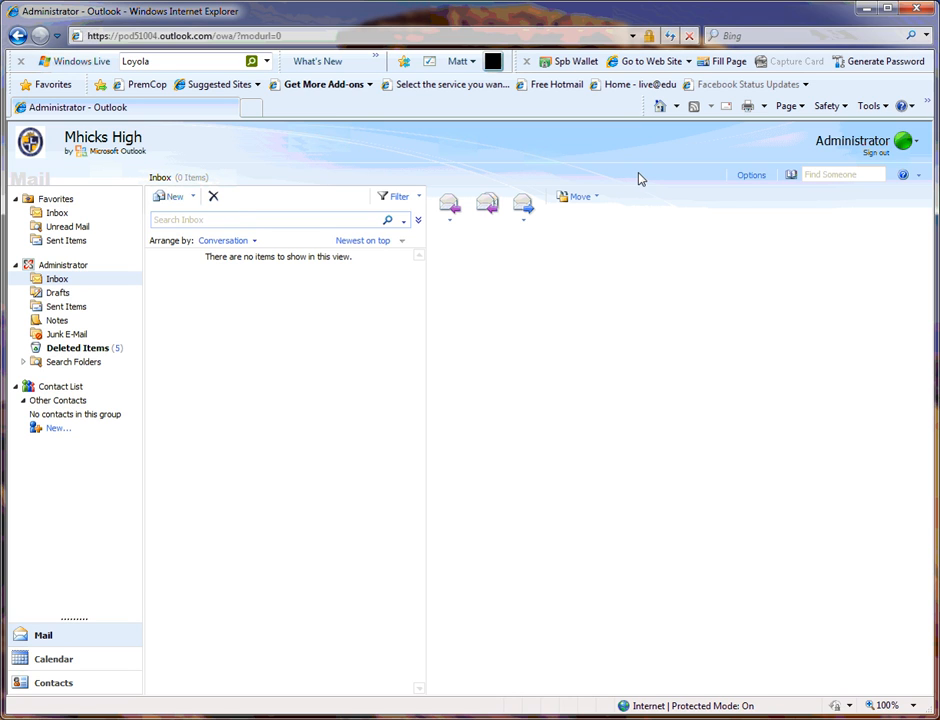
Open the mailbox options, switch to managing My Organization, and show its e-mail rules.
click(751, 177)
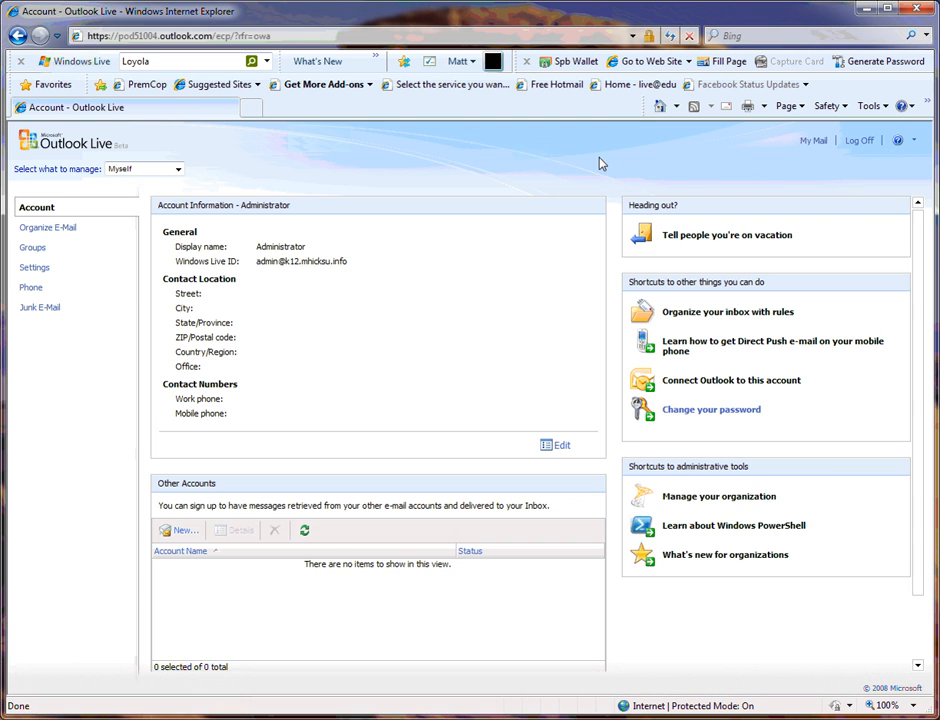
click(172, 168)
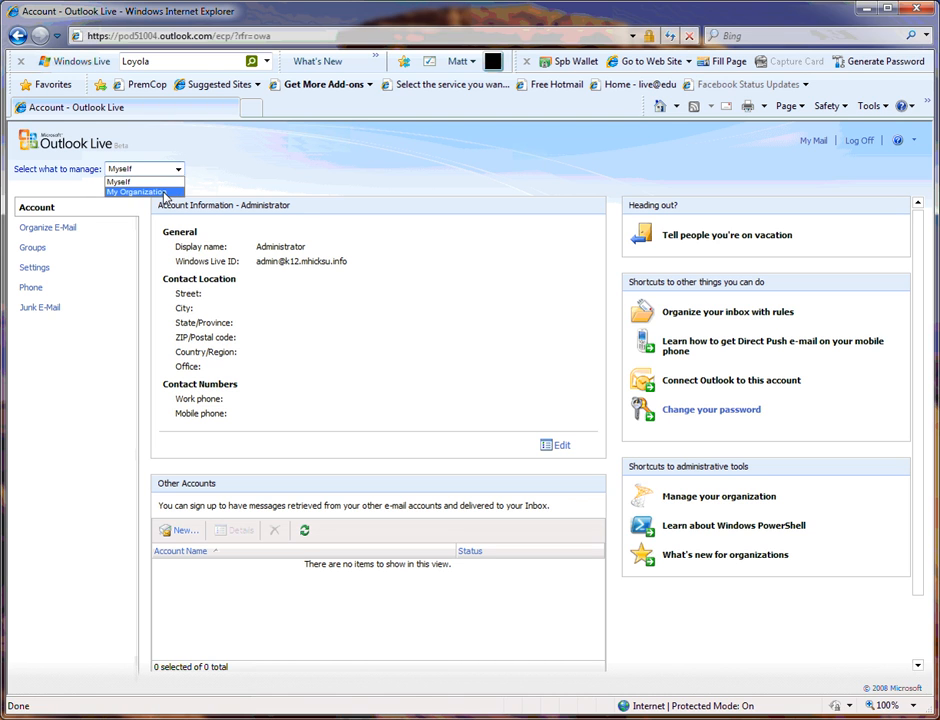
click(140, 191)
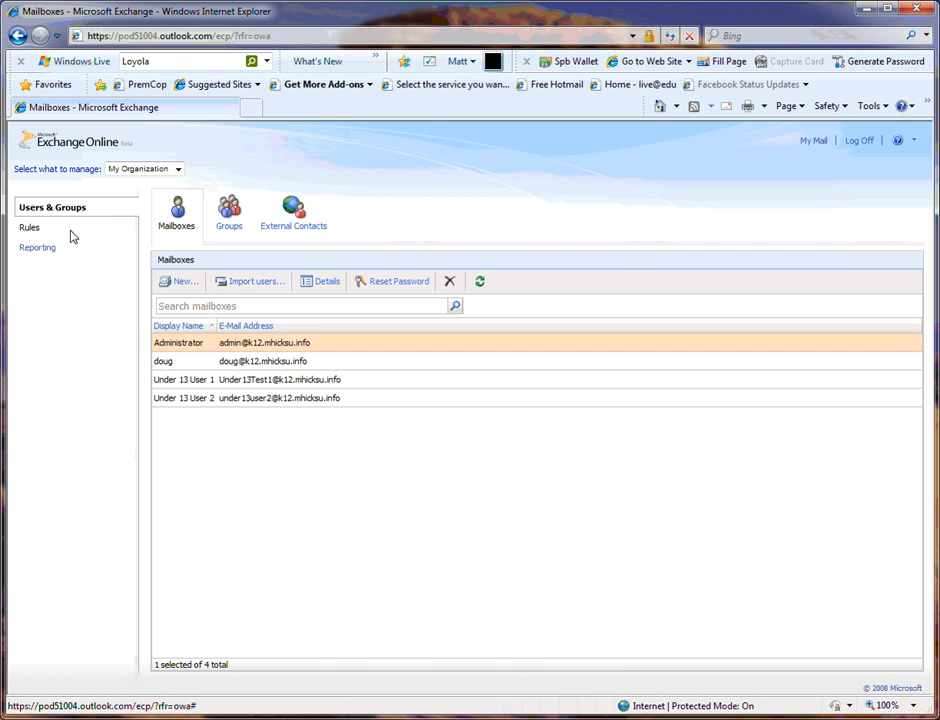
click(30, 228)
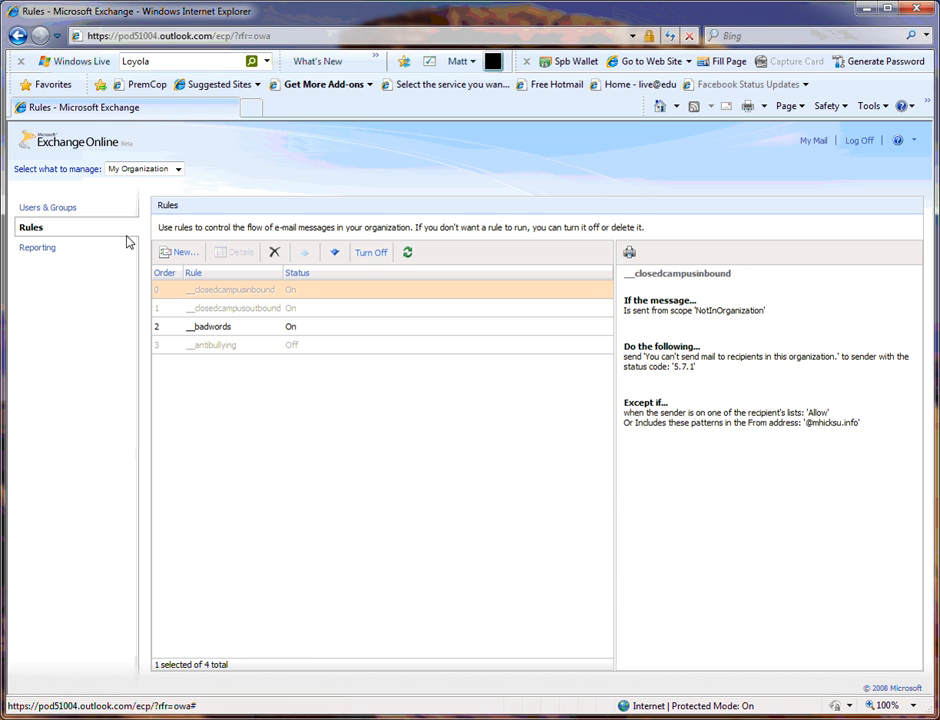
Open the __badwords rule for editing and add the phrase "junk in the trunk" to its subject-or-body words.
click(204, 327)
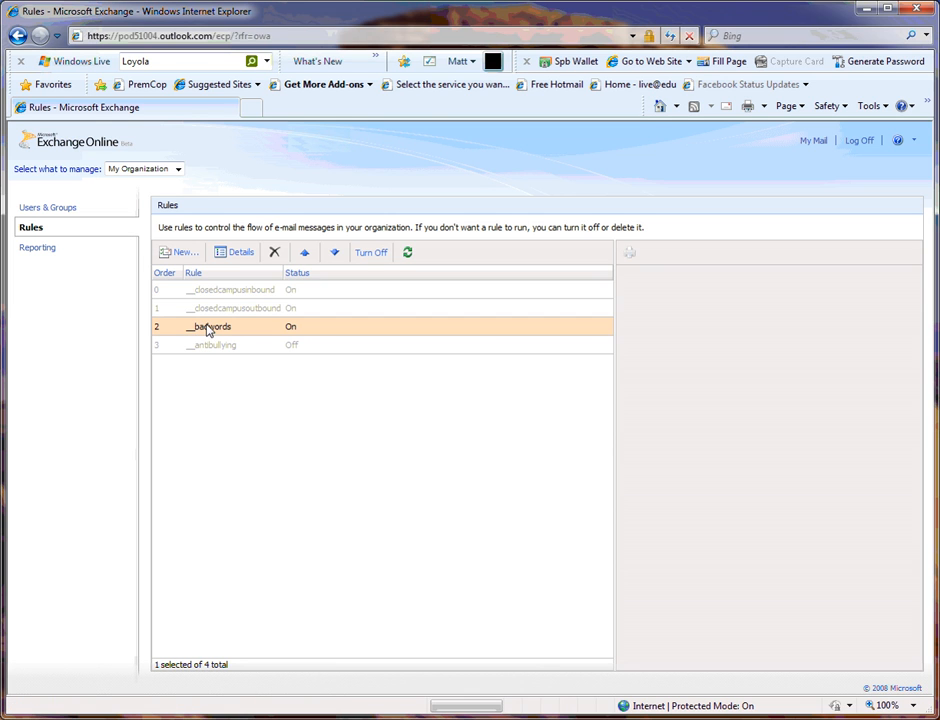
click(238, 256)
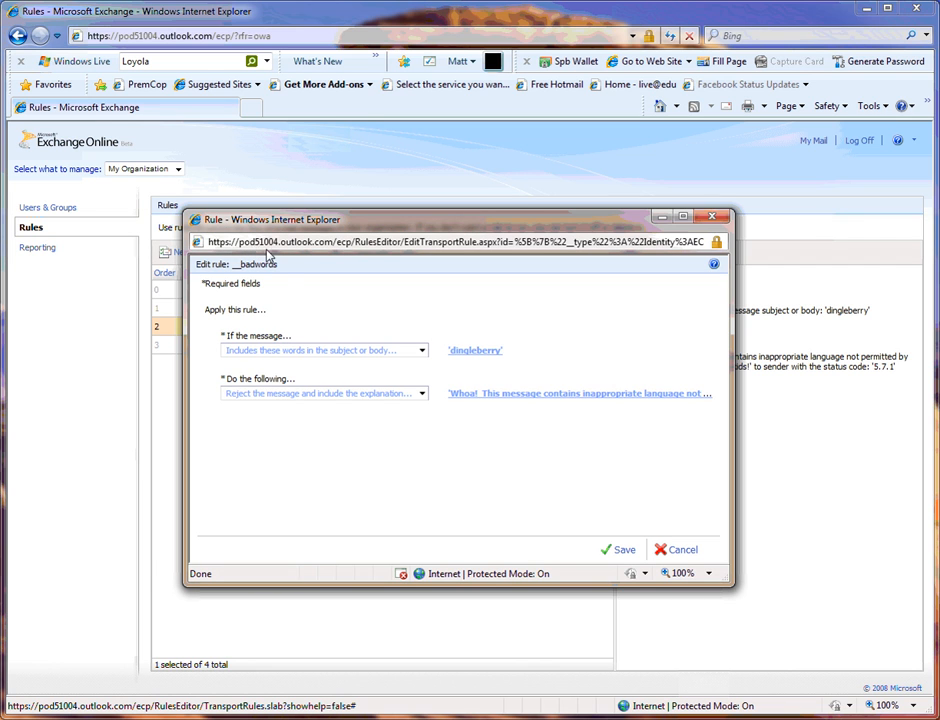
click(423, 352)
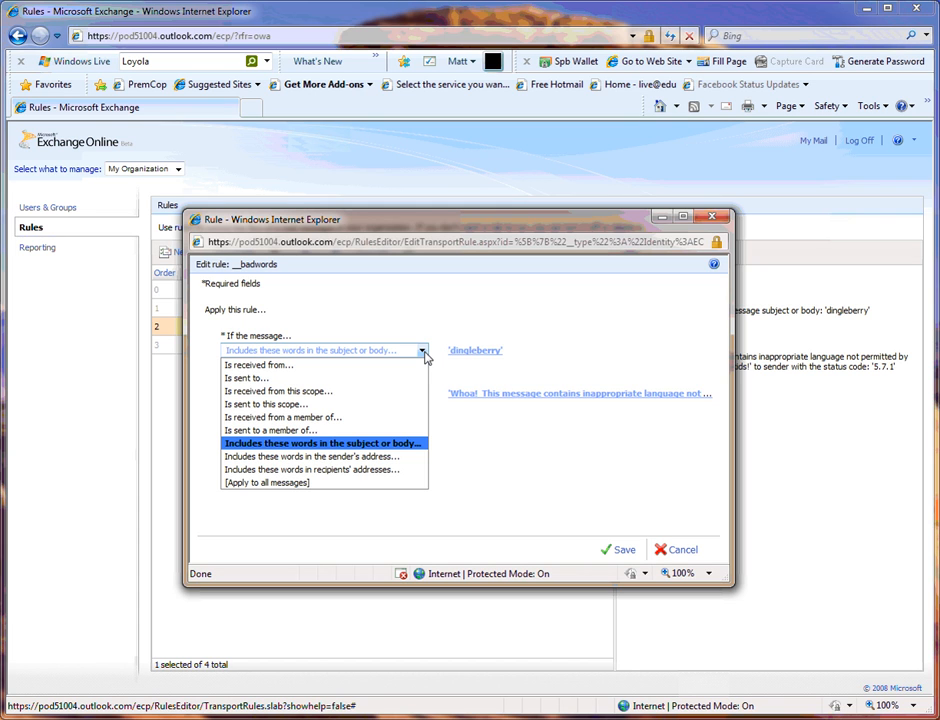
click(425, 355)
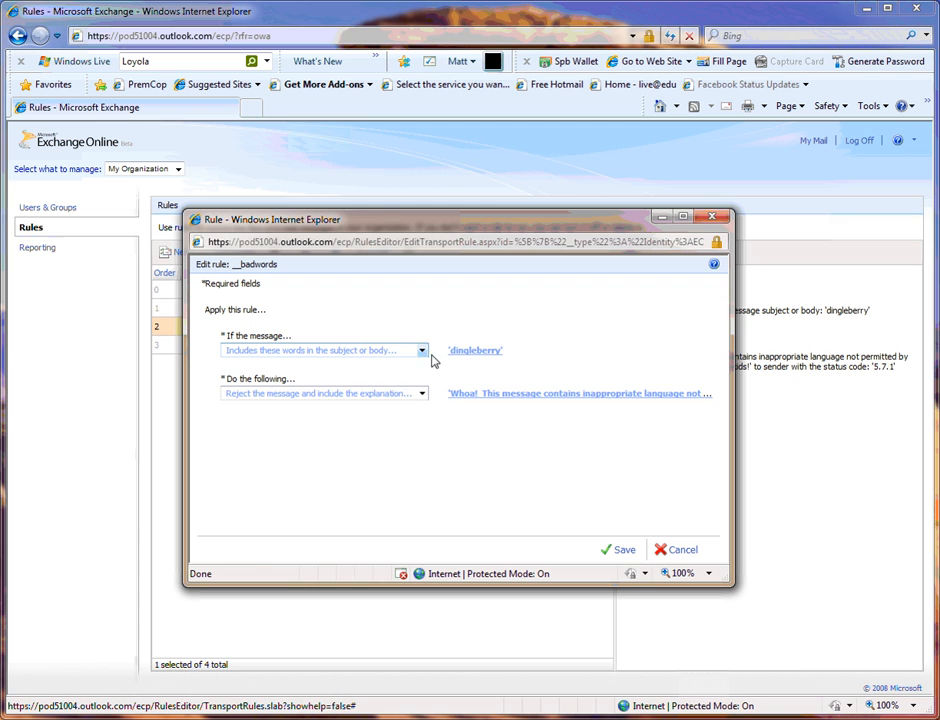
click(475, 352)
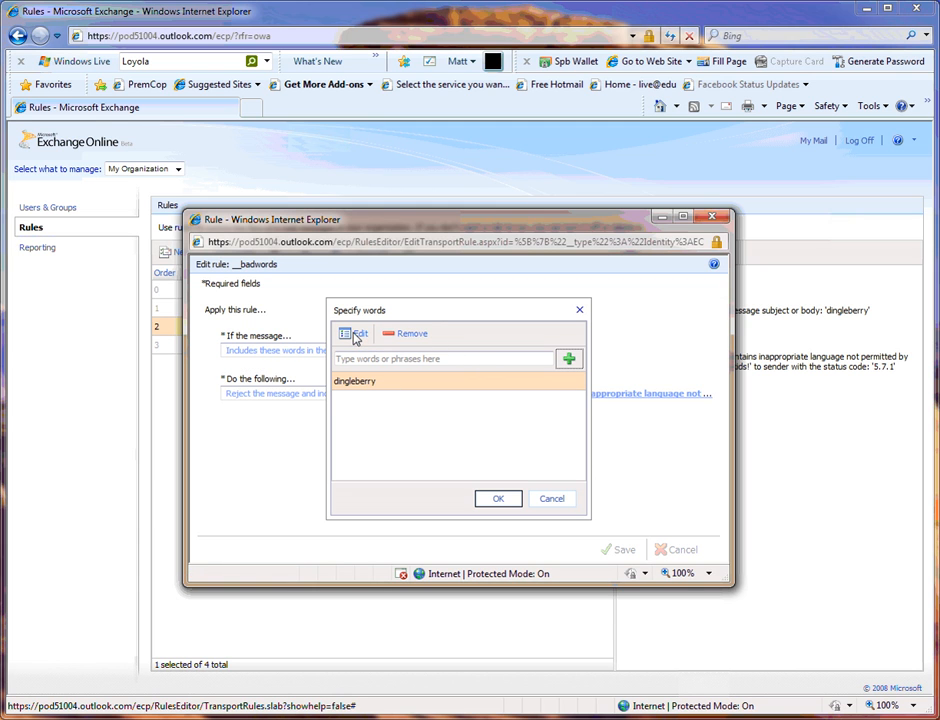
click(500, 363)
text(junk)
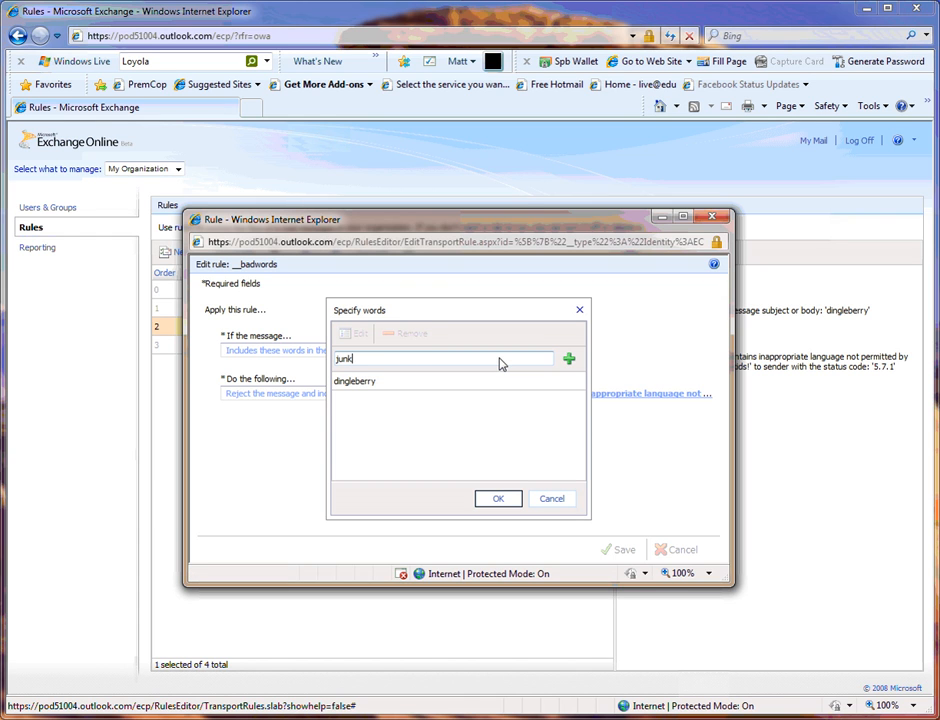
text( in the trunk)
click(569, 359)
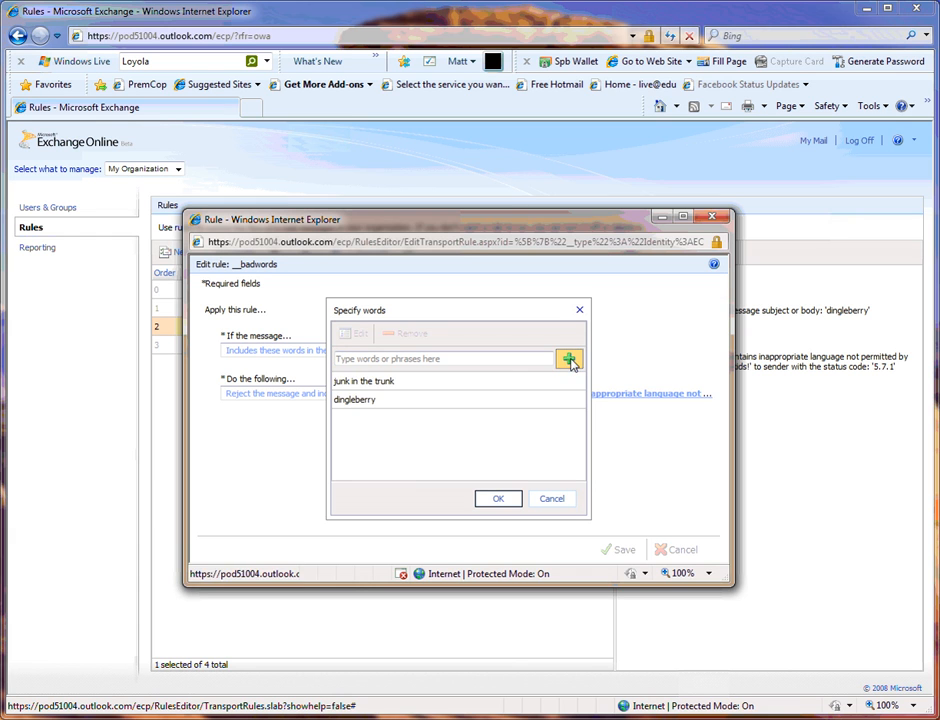
click(498, 500)
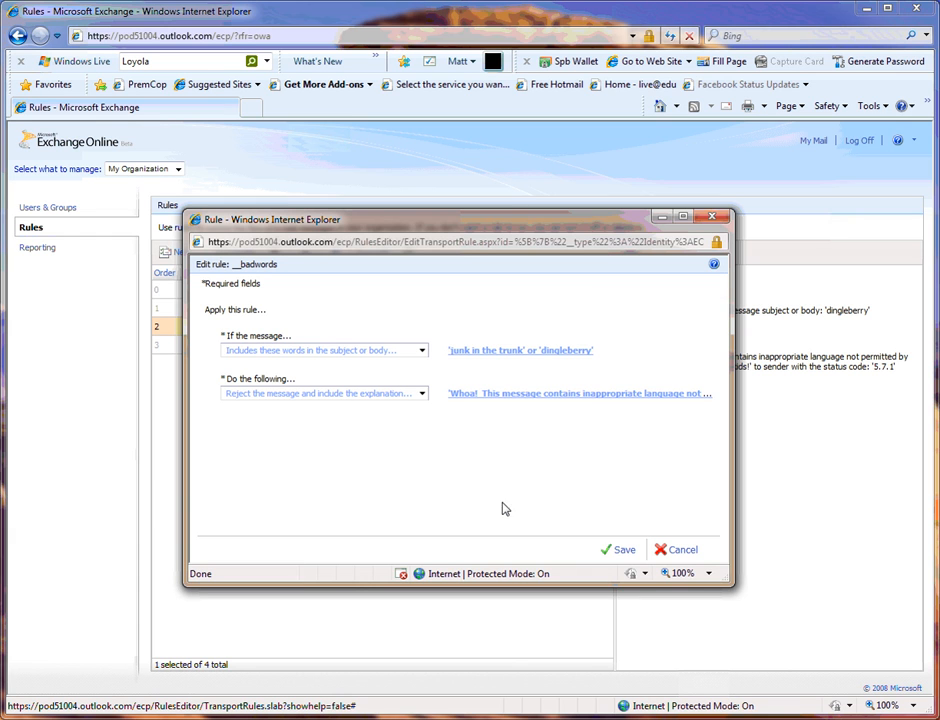
Review the available actions and the full bounce message of the __badwords rule, and save the rule.
click(423, 395)
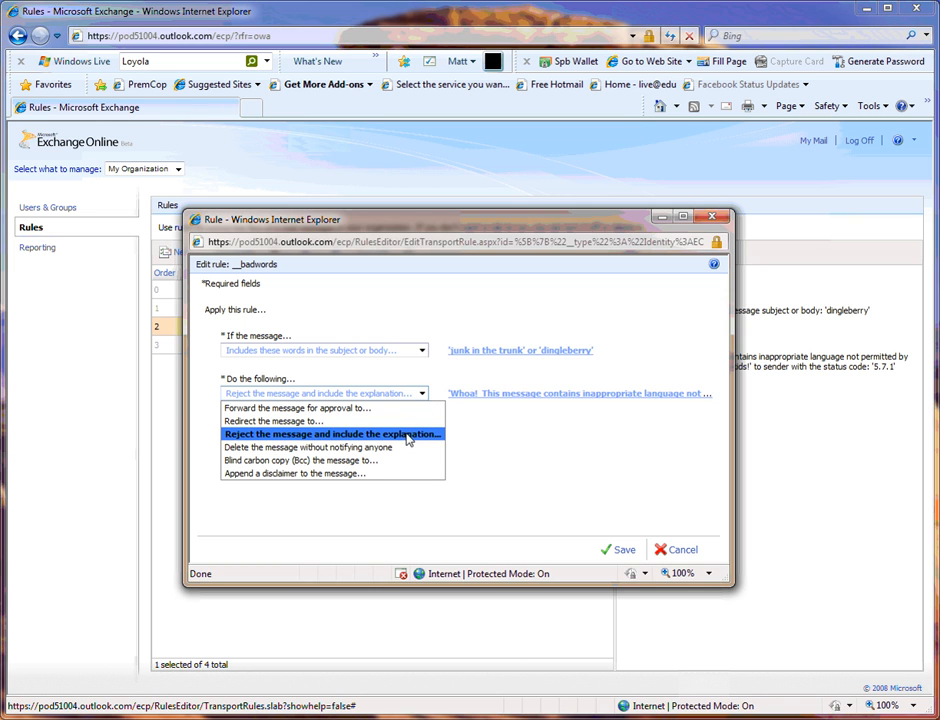
click(512, 413)
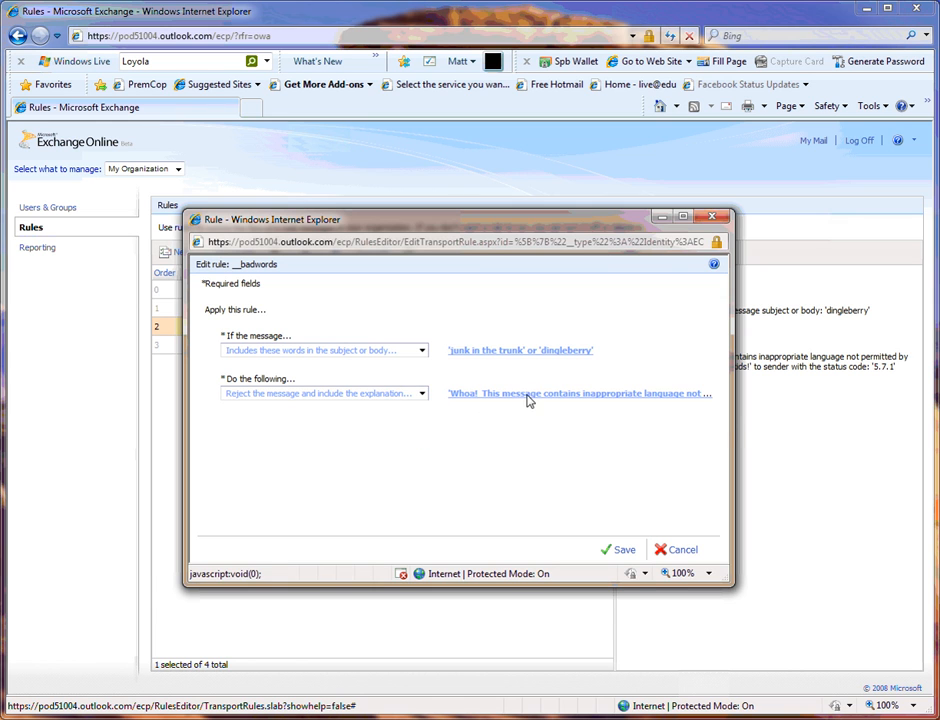
click(529, 400)
click(393, 403)
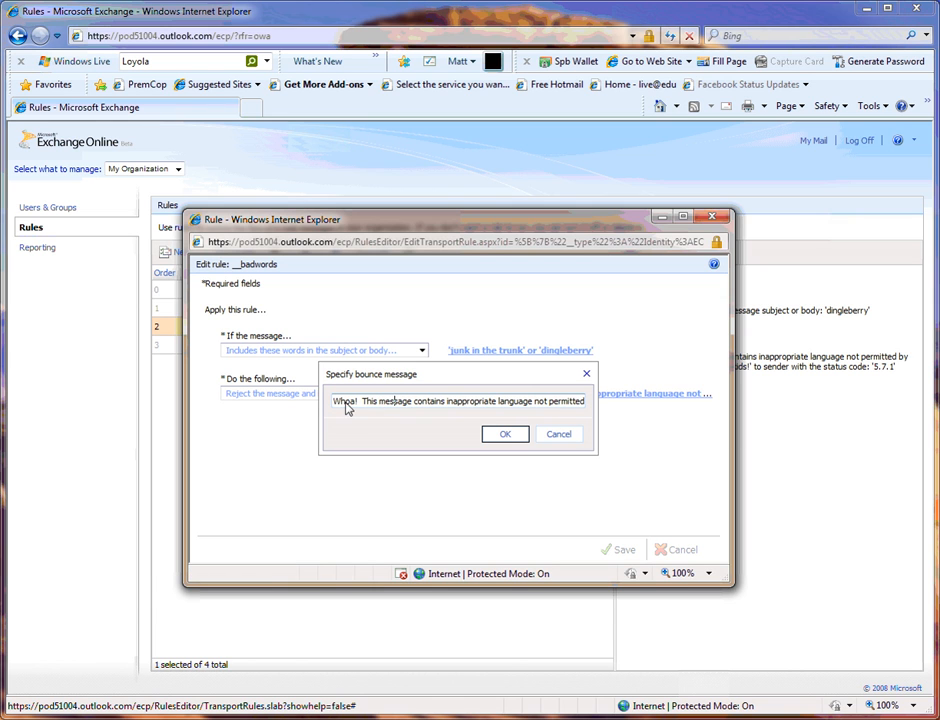
drag(364, 403, 591, 407)
drag(487, 402, 545, 409)
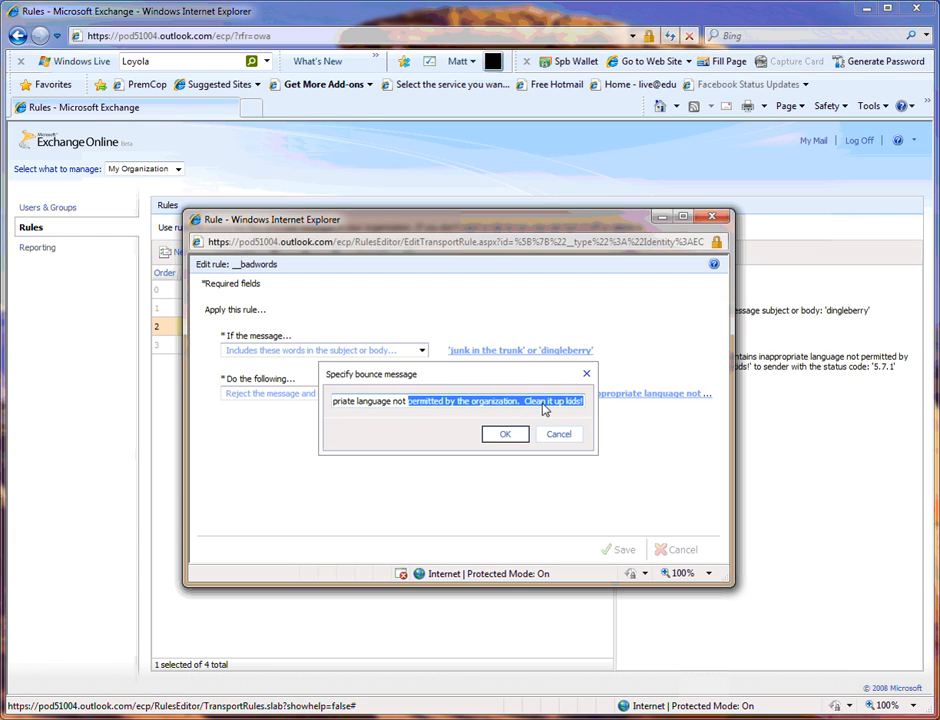
click(535, 412)
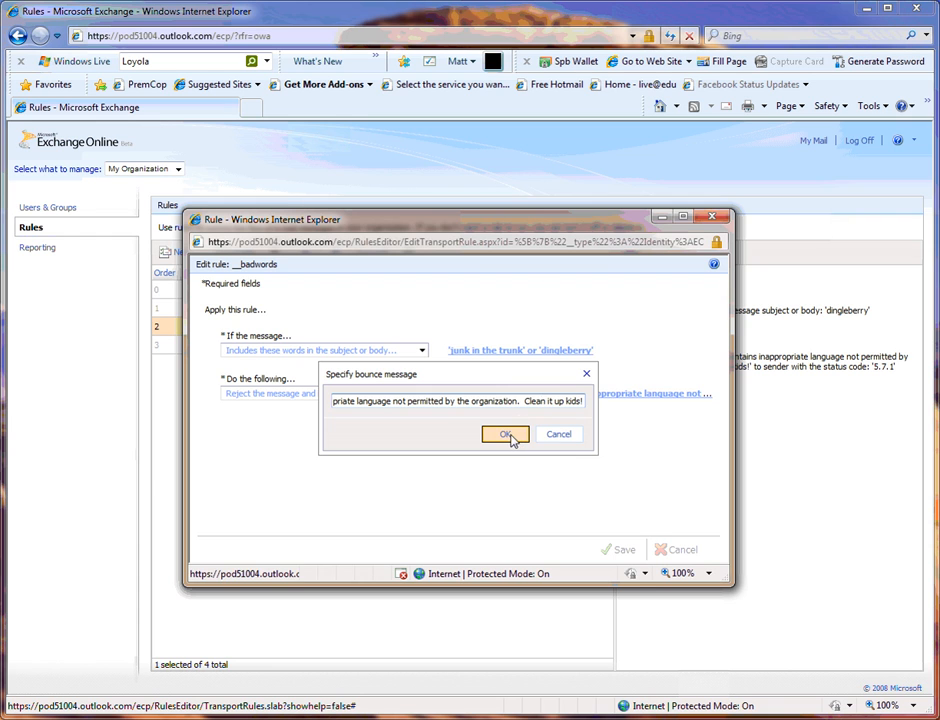
click(508, 436)
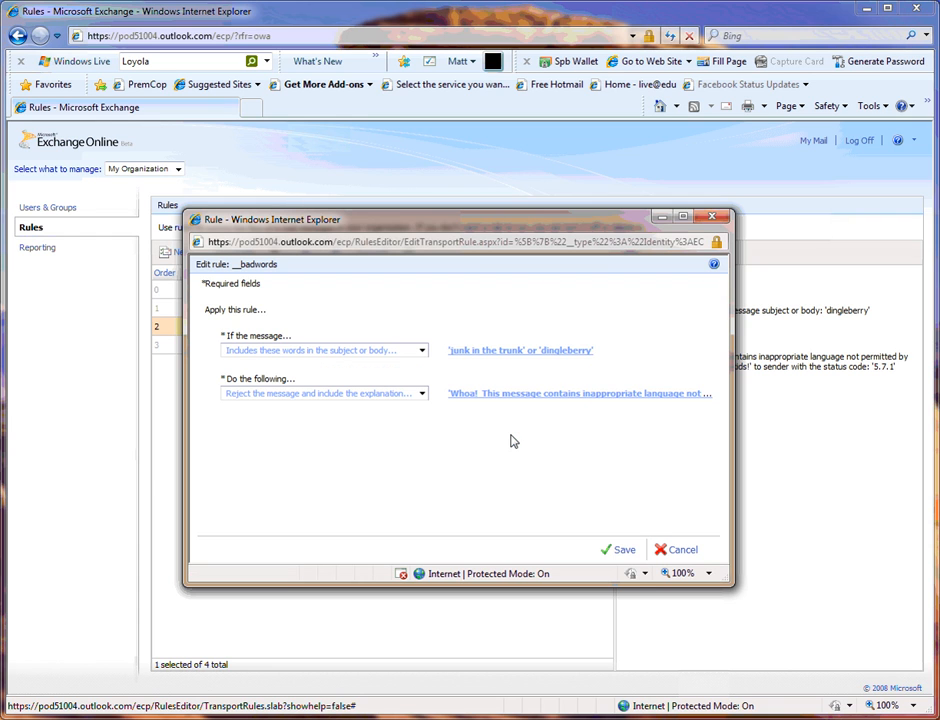
click(617, 553)
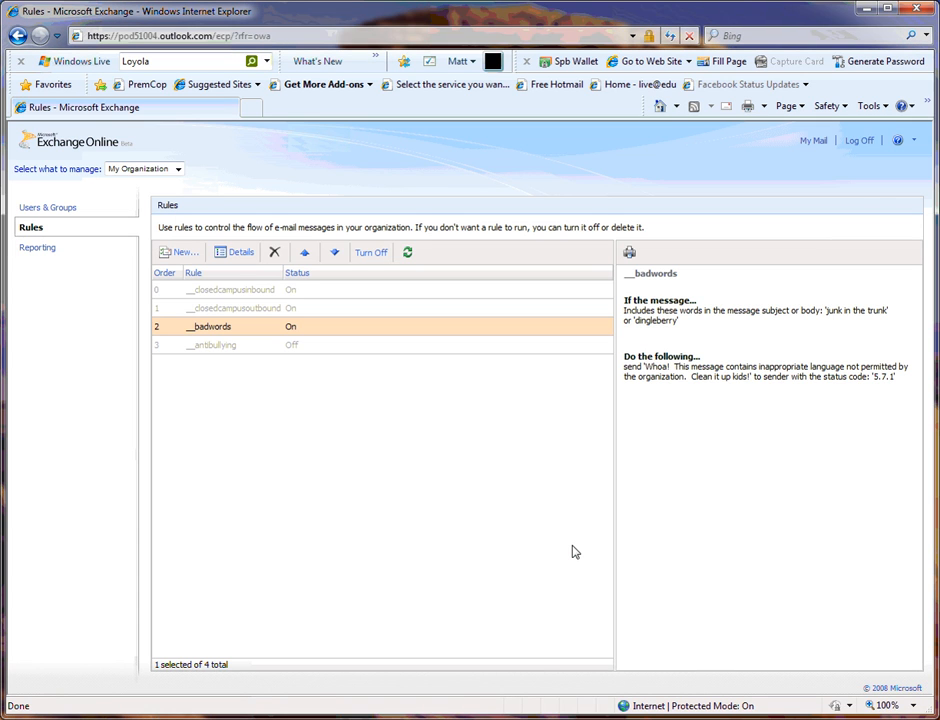
Start a new rule for messages sent to the scope "Inside the organization".
click(183, 256)
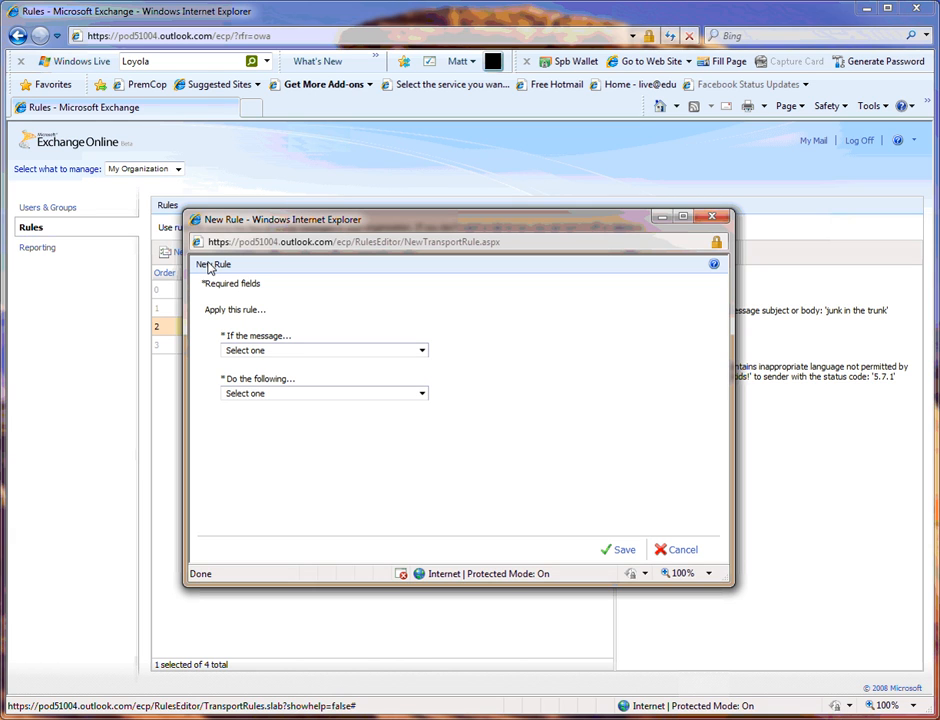
click(422, 351)
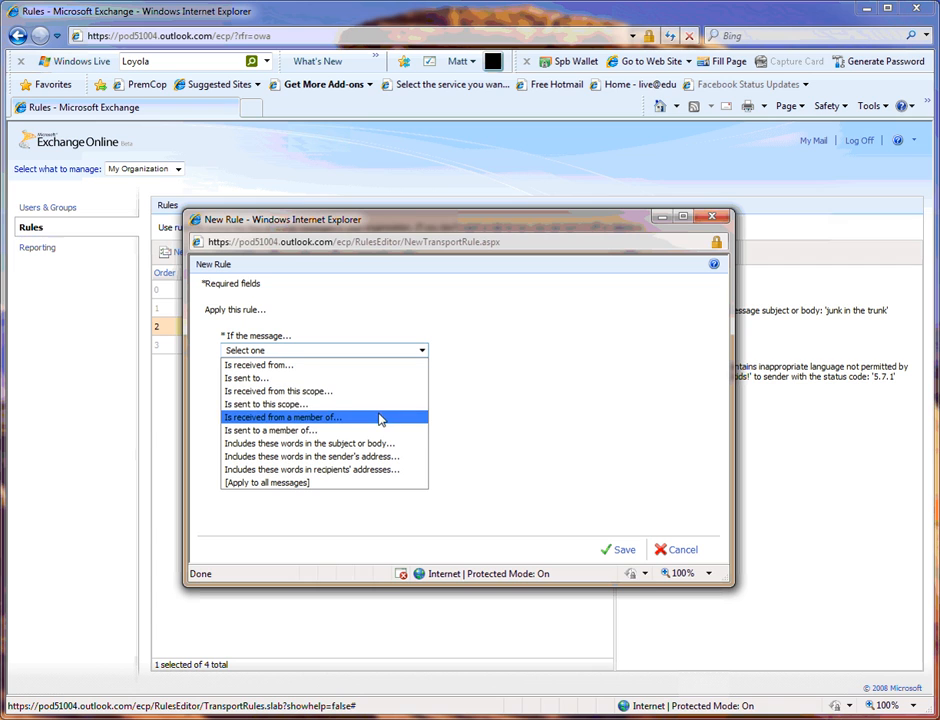
click(295, 405)
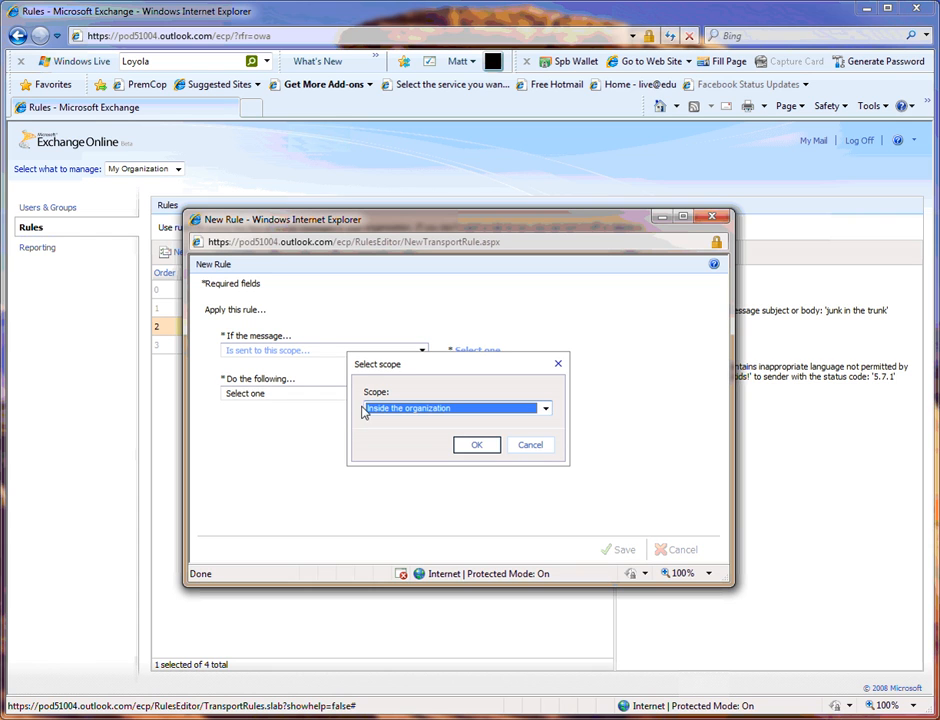
click(544, 410)
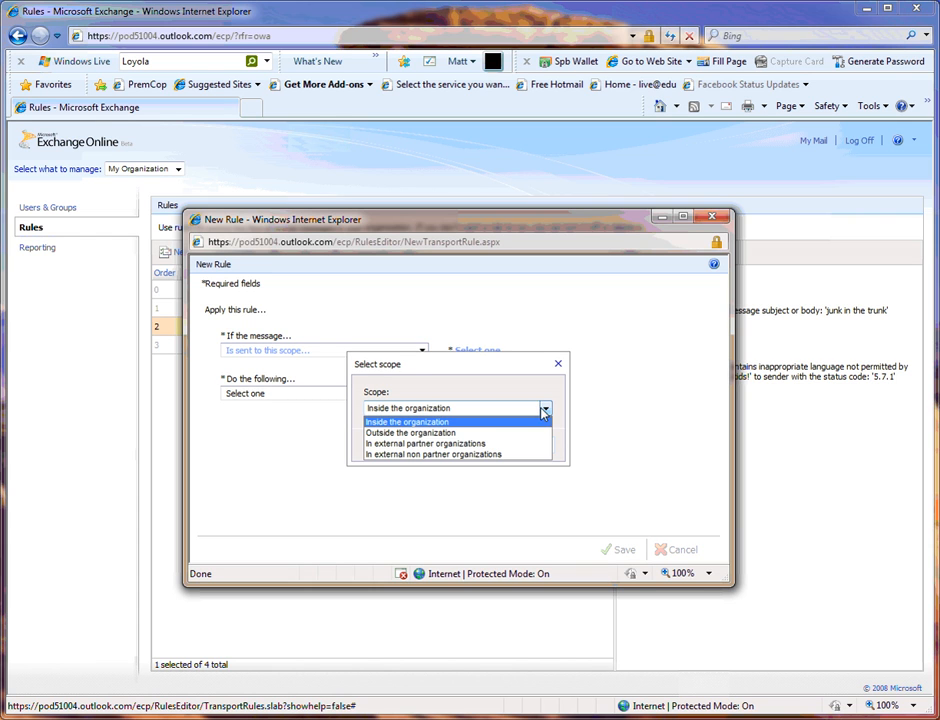
click(477, 422)
click(474, 446)
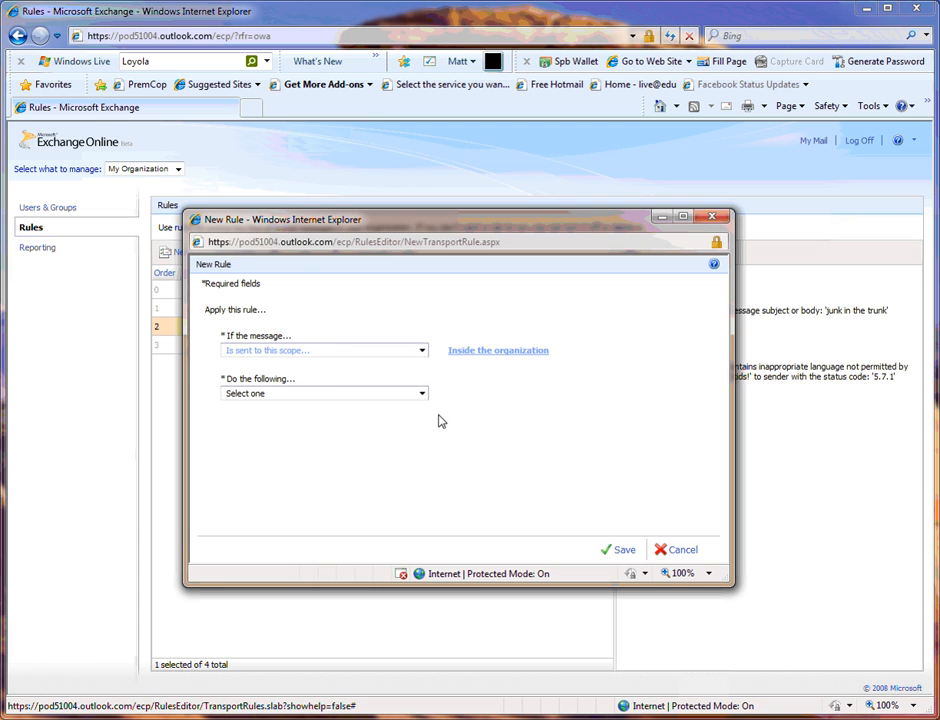
Make the new rule append the disclaimer "Internal Mail" to the message, and save the rule.
click(424, 396)
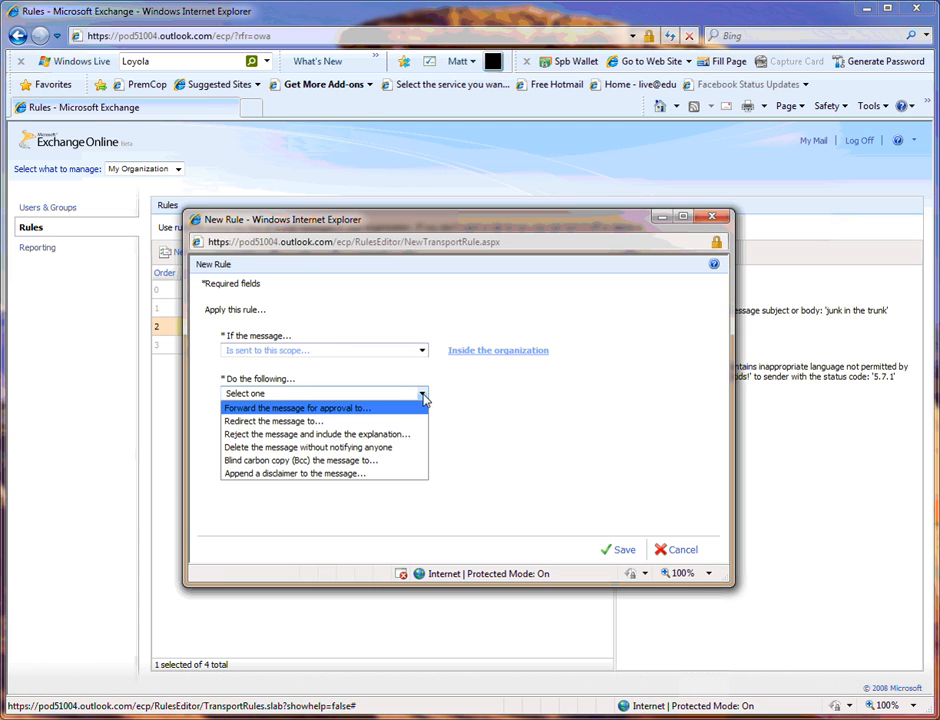
click(363, 477)
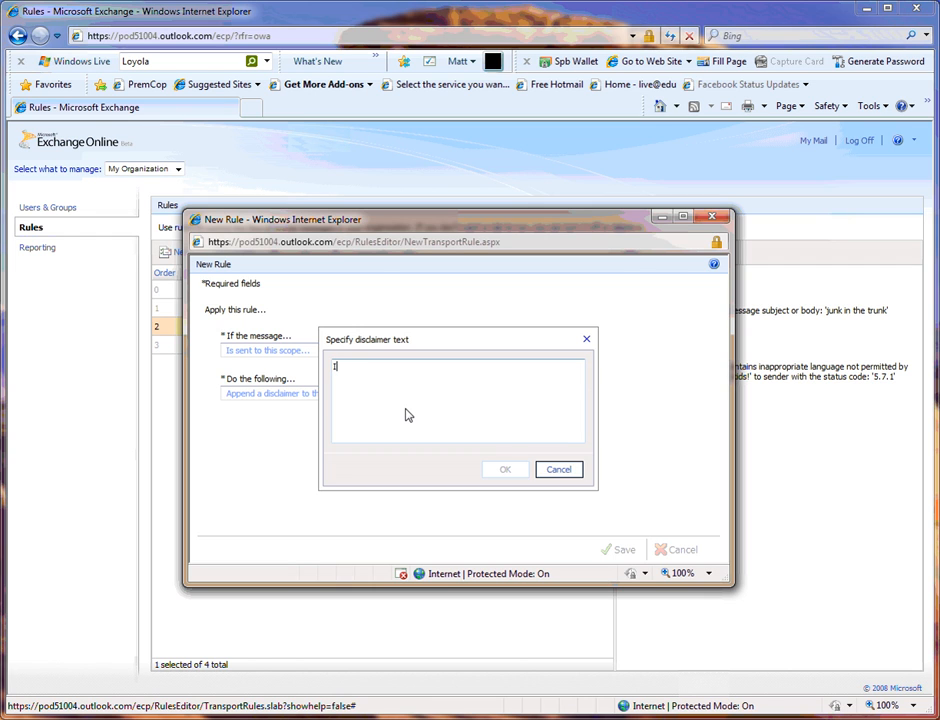
text(Int)
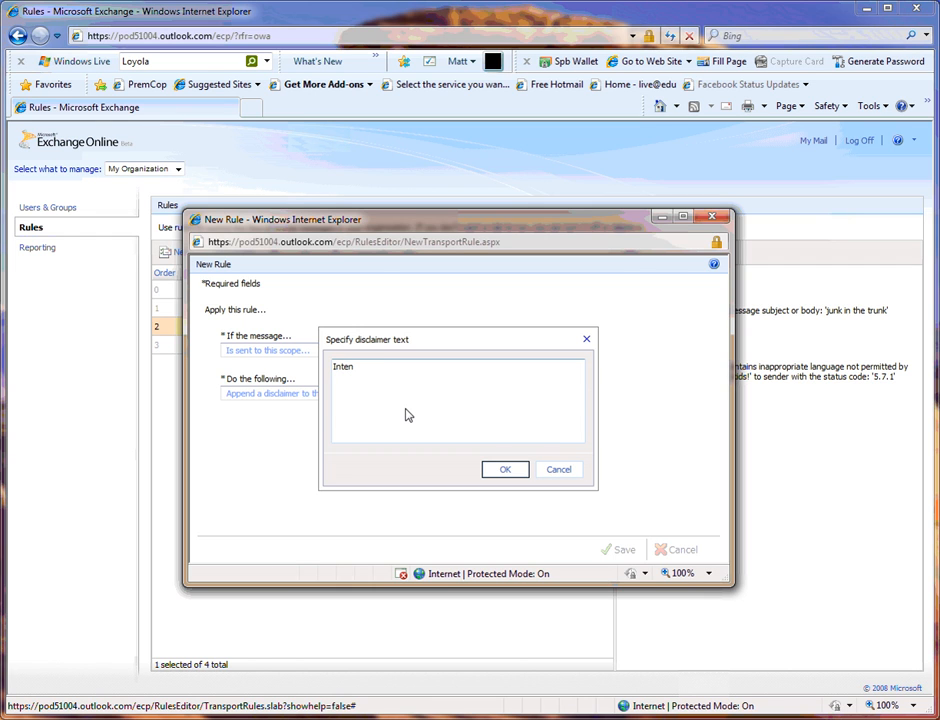
text(ernal Mail)
click(505, 472)
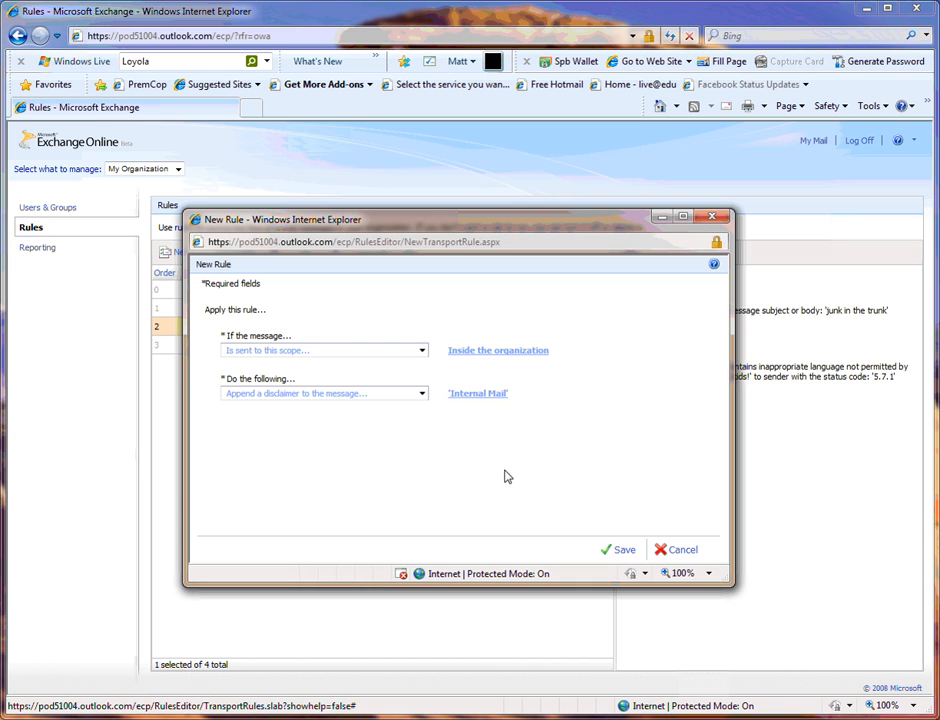
click(620, 552)
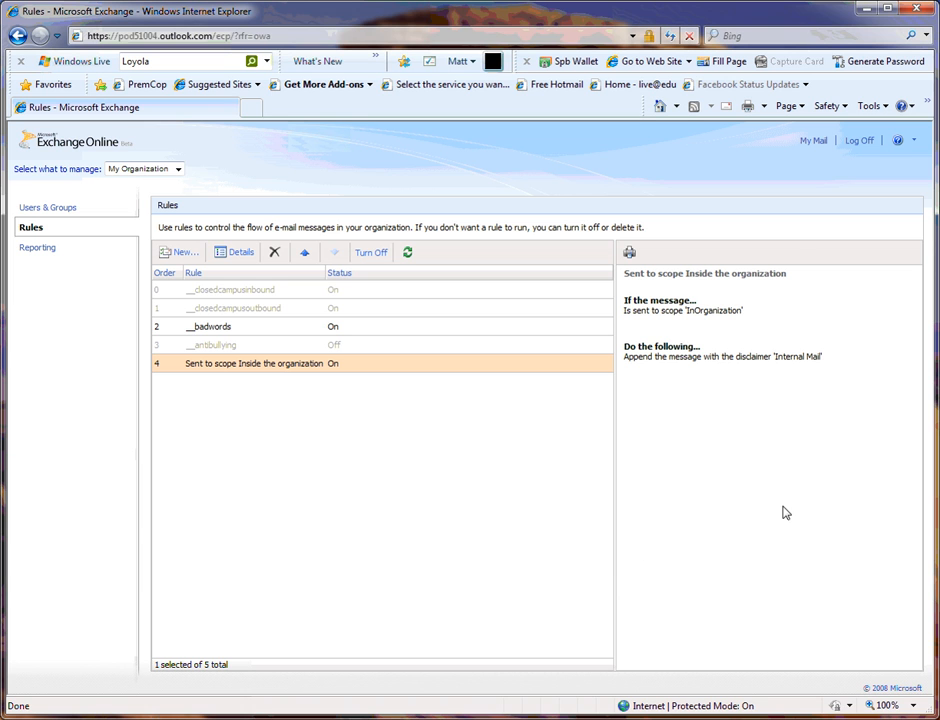
Go to the administrator's own mailbox and start a new message addressed to Administrator at the k12 domain.
click(816, 141)
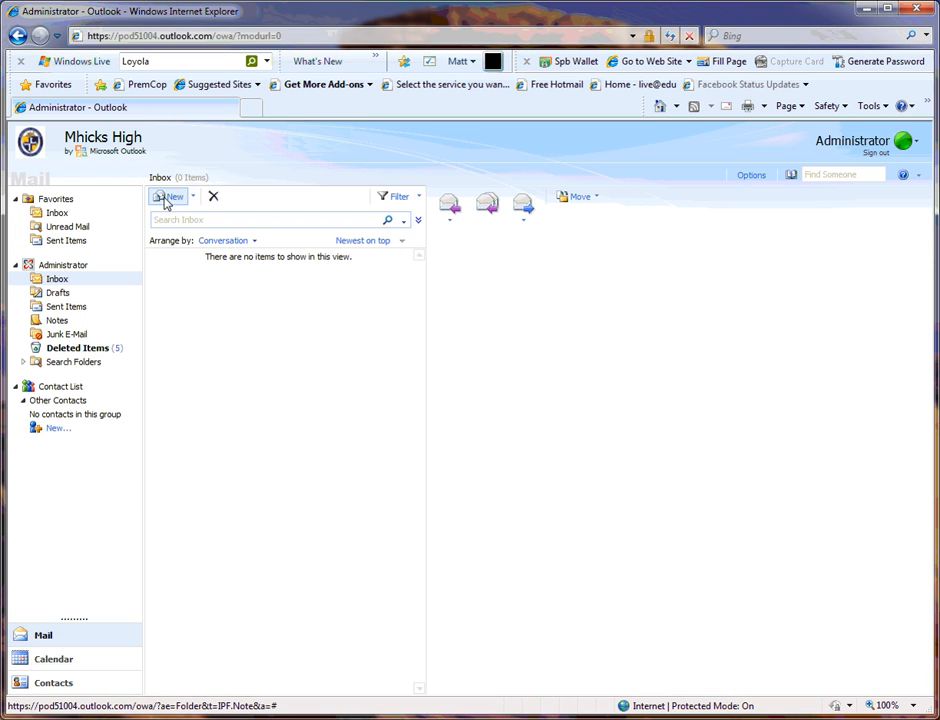
click(168, 197)
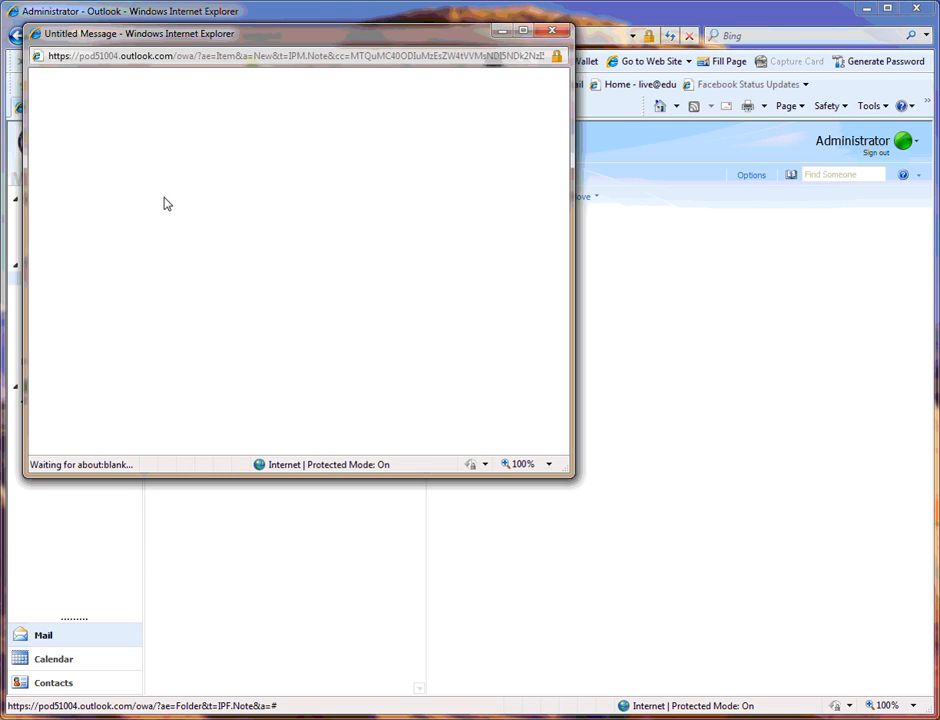
text(adm)
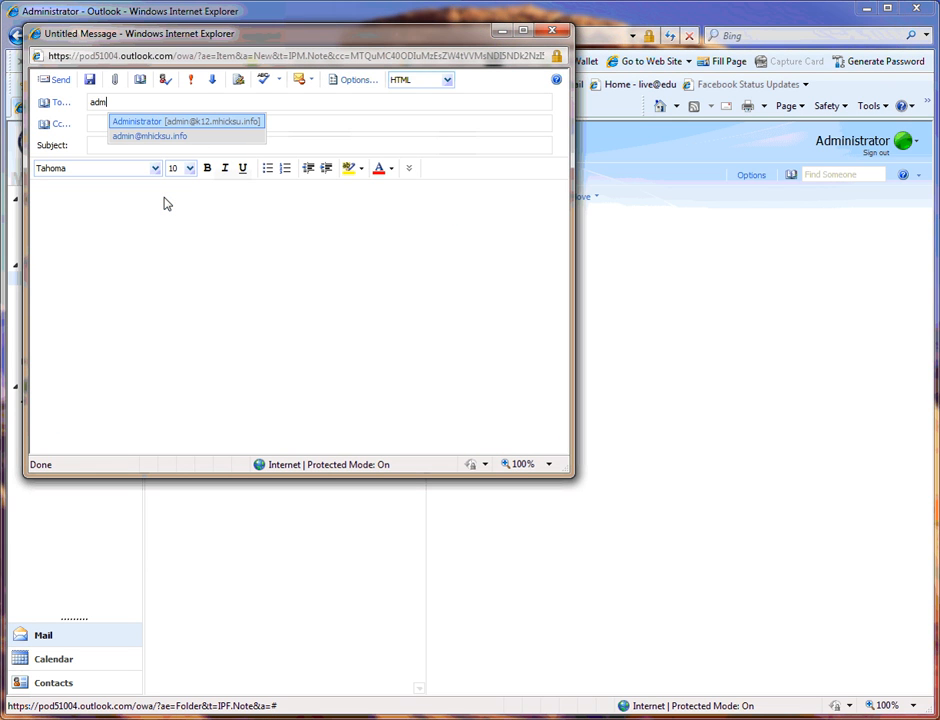
click(146, 121)
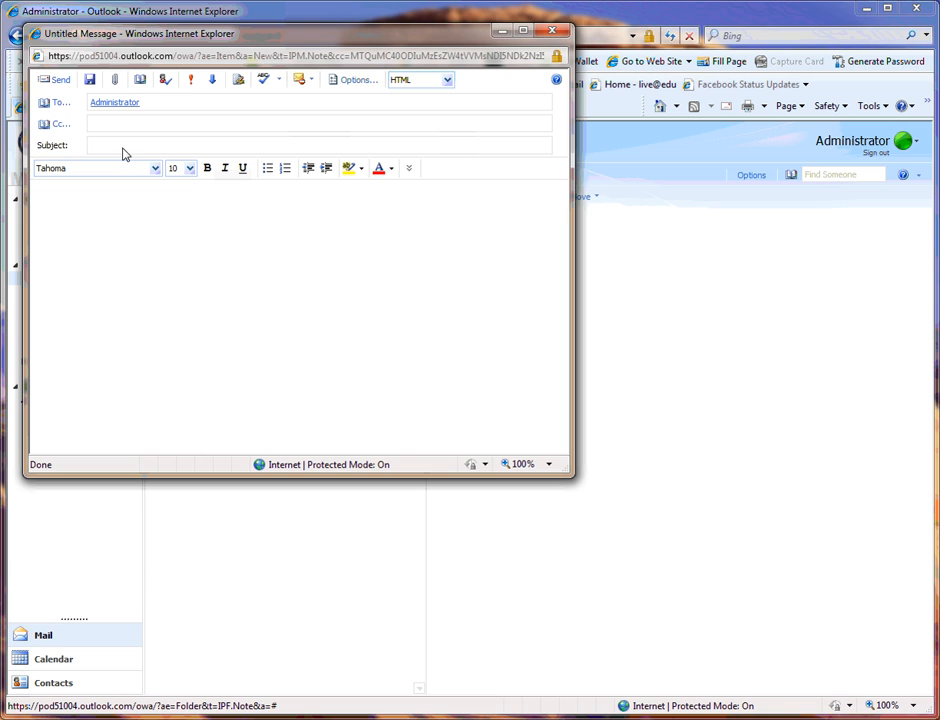
Send the message with subject "test internal mail disclaimer" and body "test message", and check the received copy for the disclaimer.
click(122, 150)
text(test internal mail disclaimer)
key(Tab)
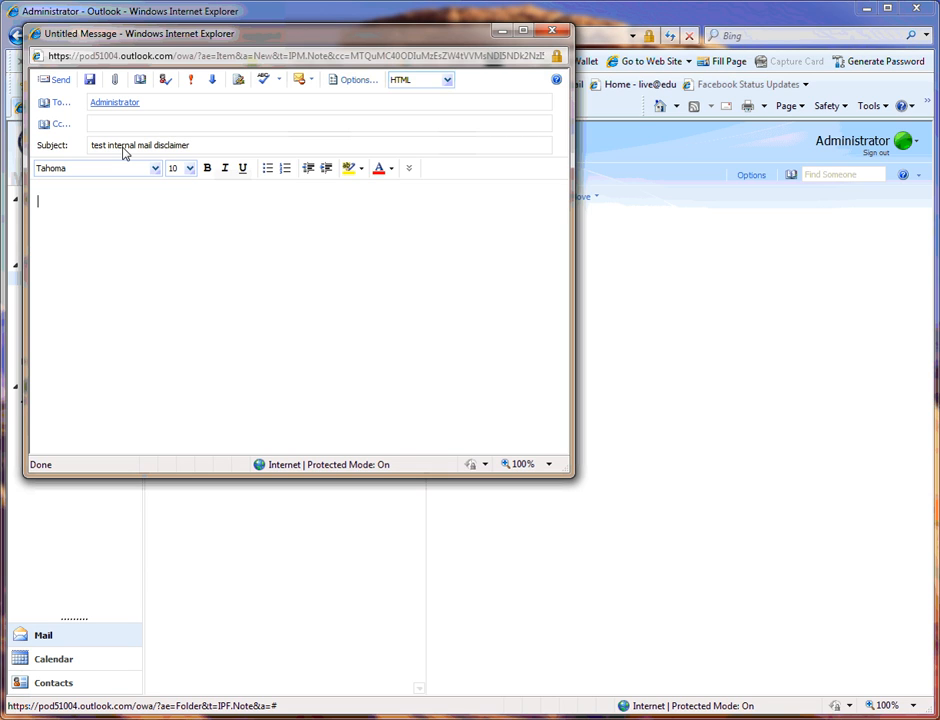
text(te)
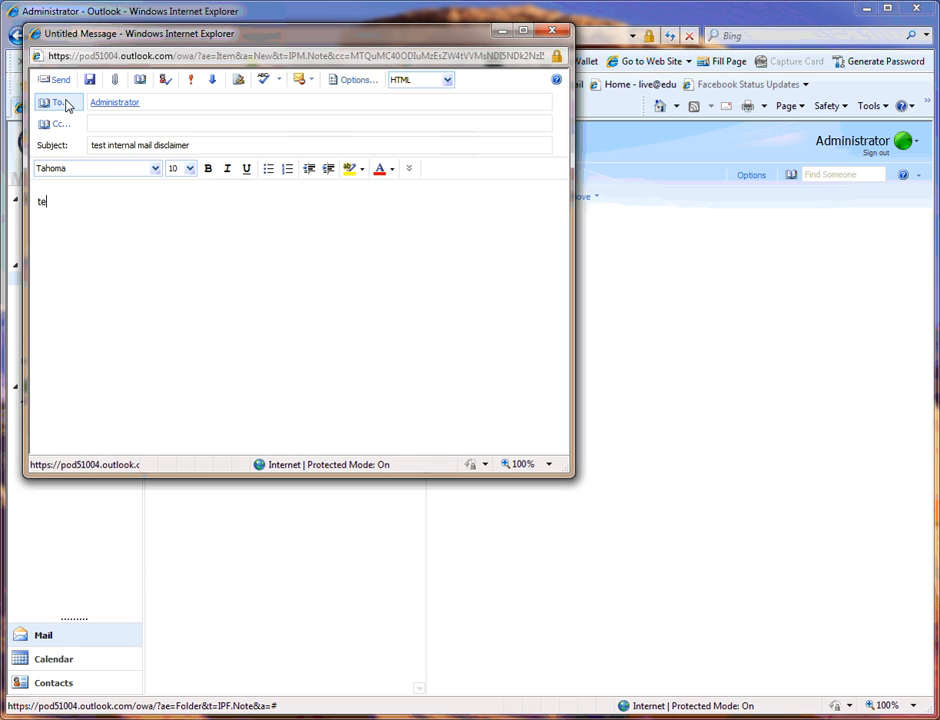
text(st message)
click(60, 82)
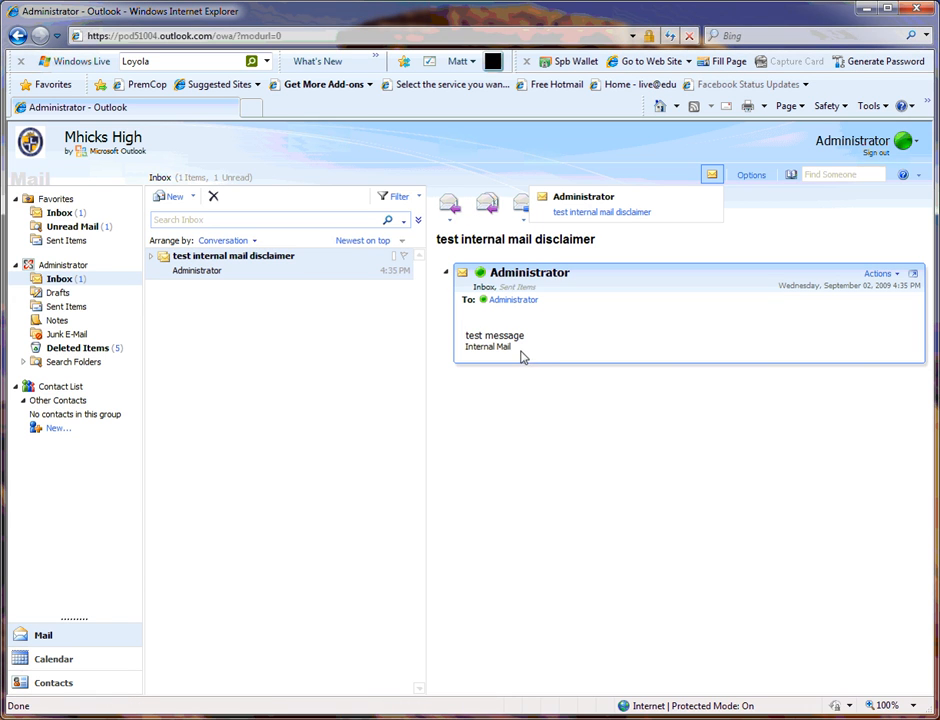
triple_click(507, 349)
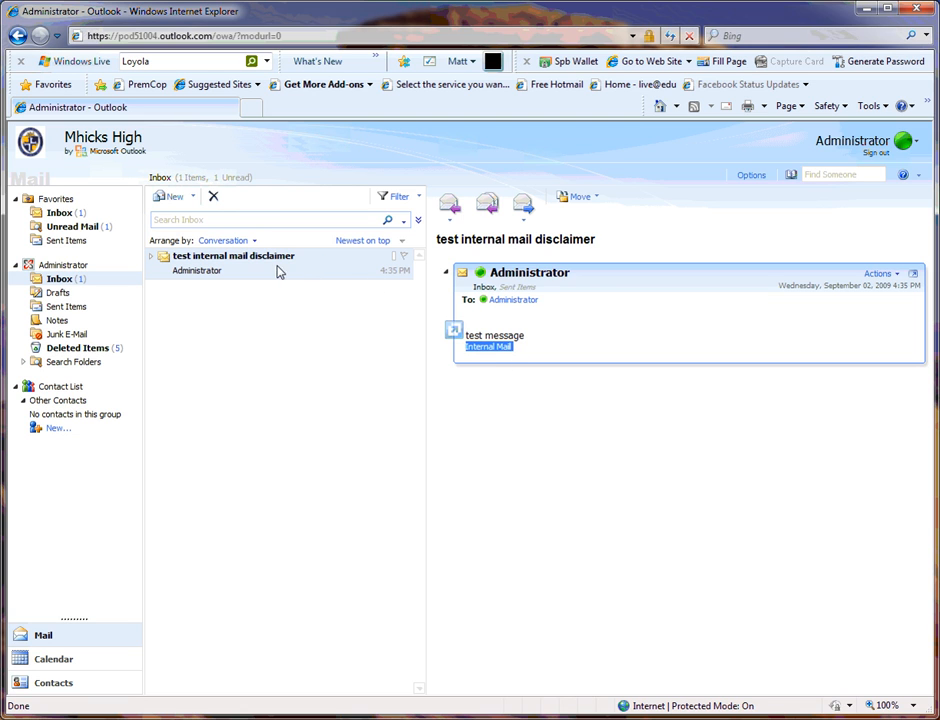
Reply to the received test message with "man, you've got a lot of junk in the trunk" and send the reply.
click(449, 205)
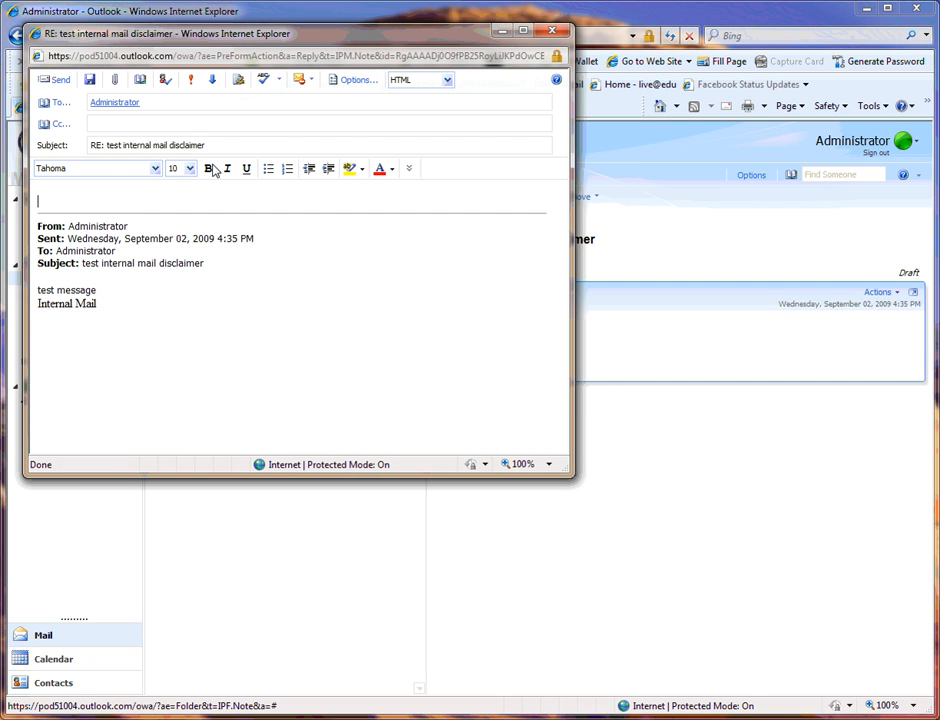
text(man)
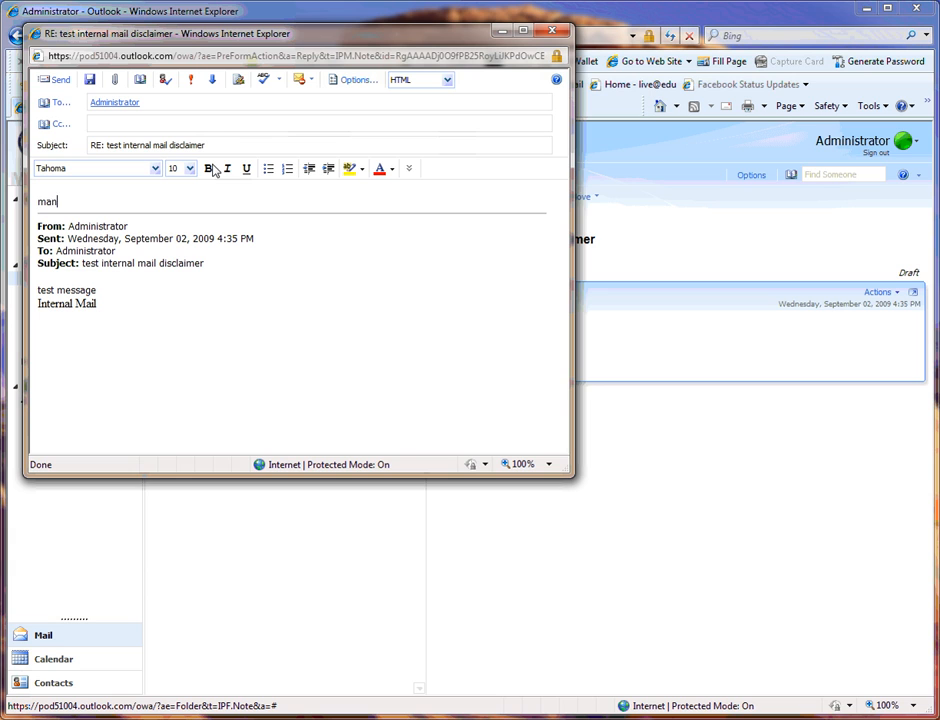
text(, you've got a lot of junk in your)
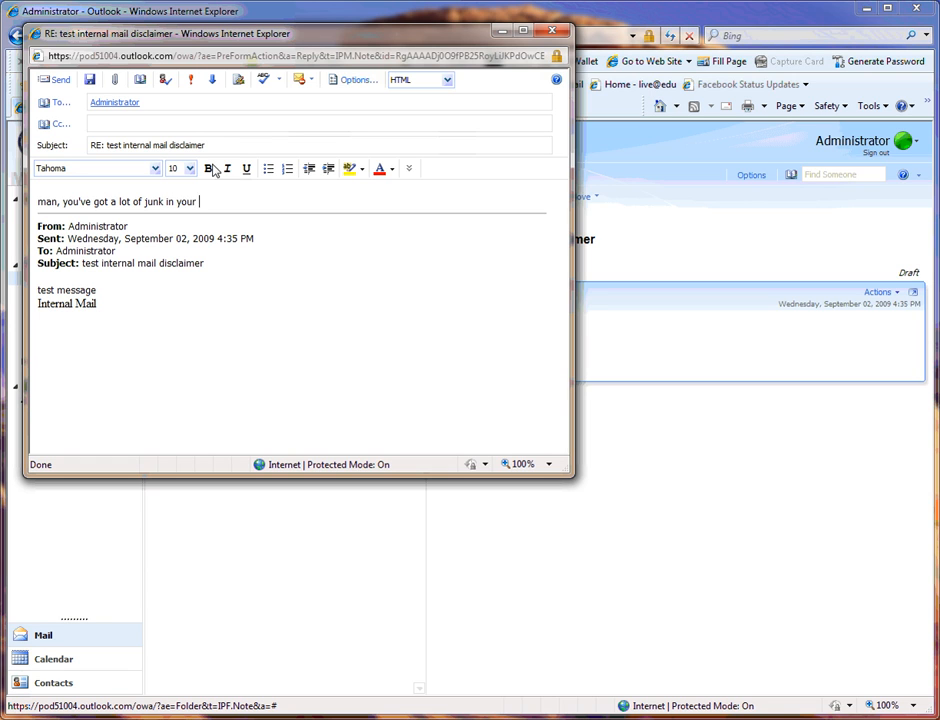
text( t)
key(BackSpace)
key(BackSpace)
key(BackSpace)
key(BackSpace)
key(BackSpace)
key(BackSpace)
text(the trunk)
click(57, 82)
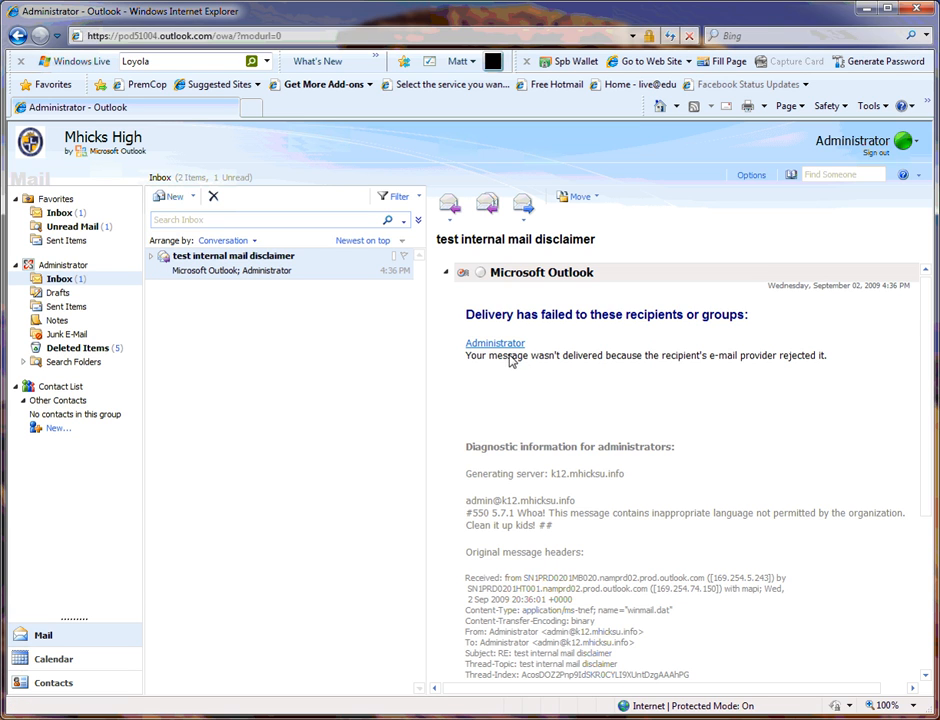
Examine the returned delivery report, including the delivery explanation and the custom bounce text in the administrator diagnostics.
drag(523, 356, 623, 384)
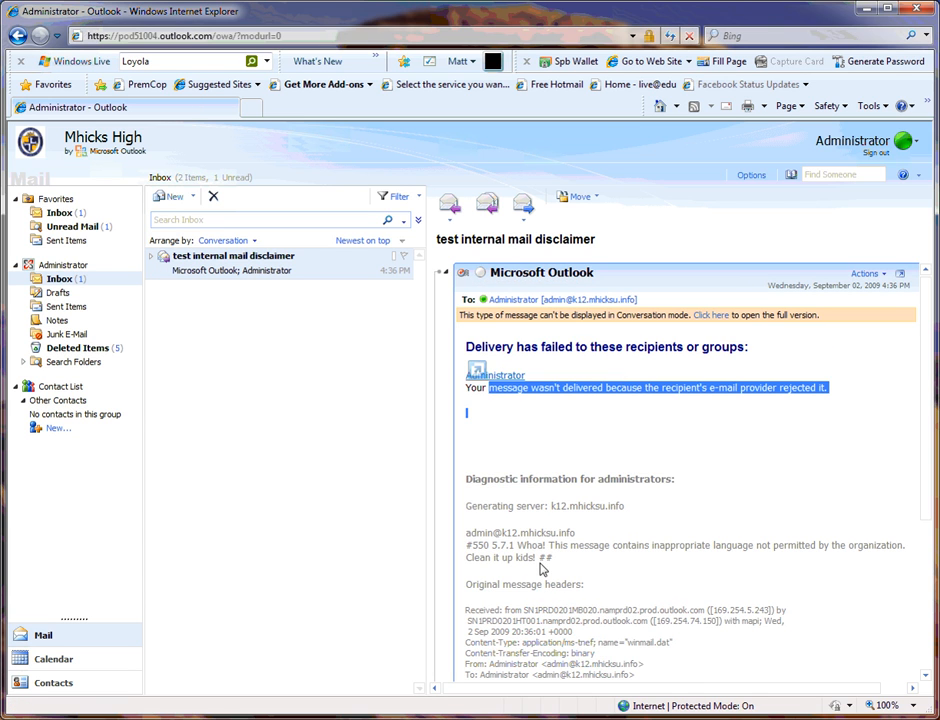
drag(517, 548, 560, 563)
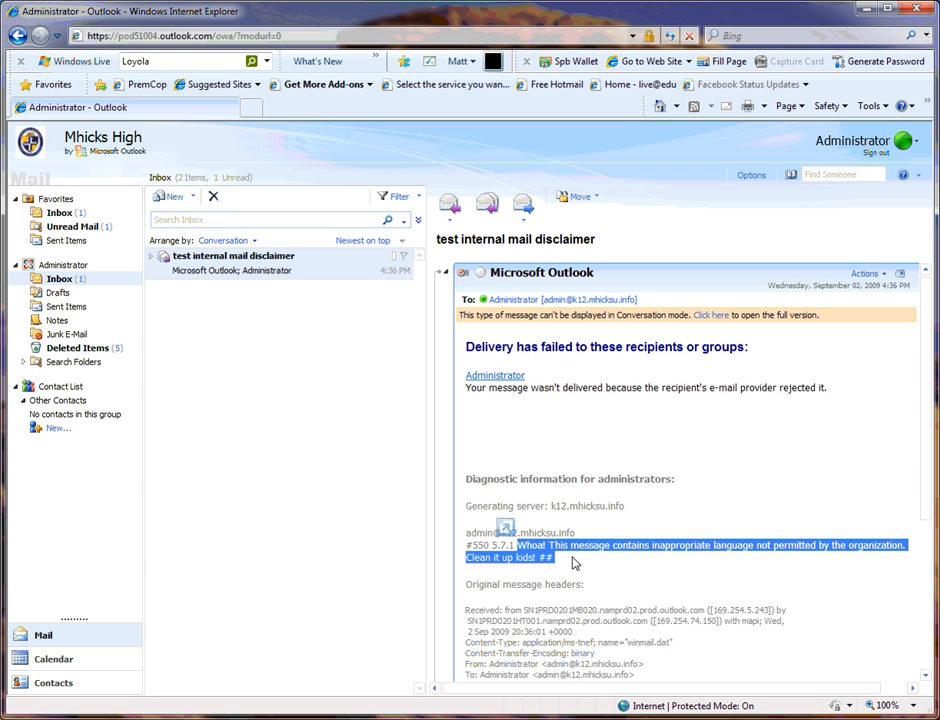
click(573, 563)
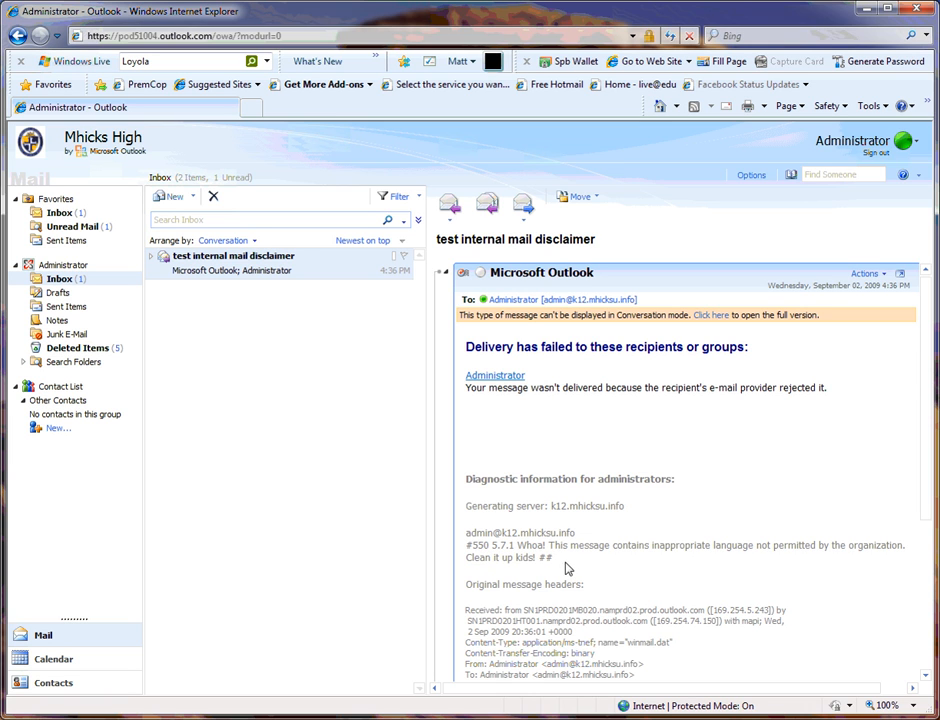
drag(563, 562, 474, 545)
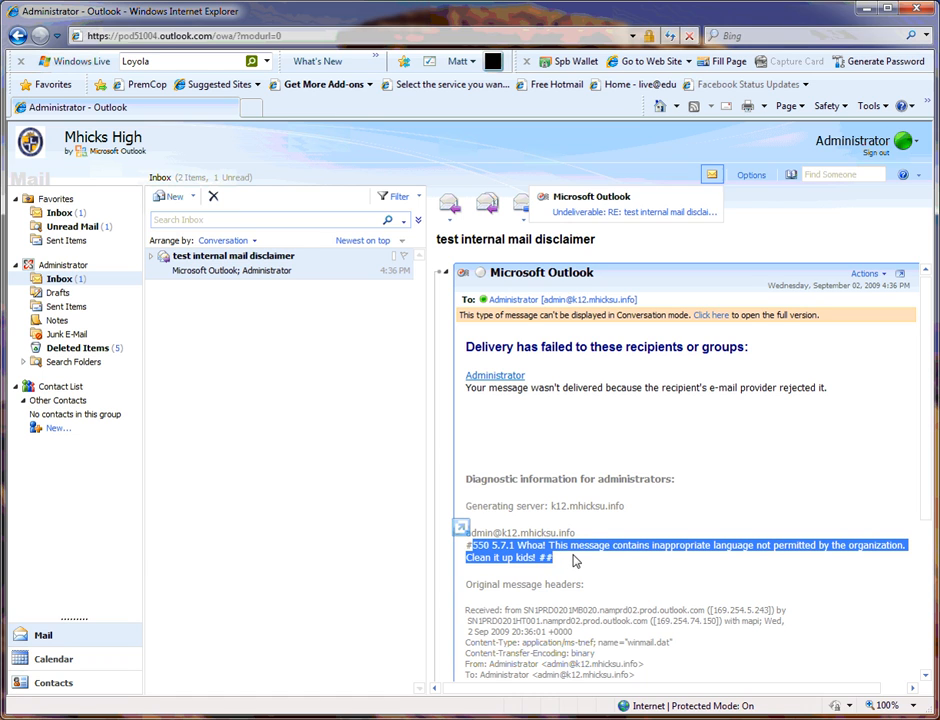